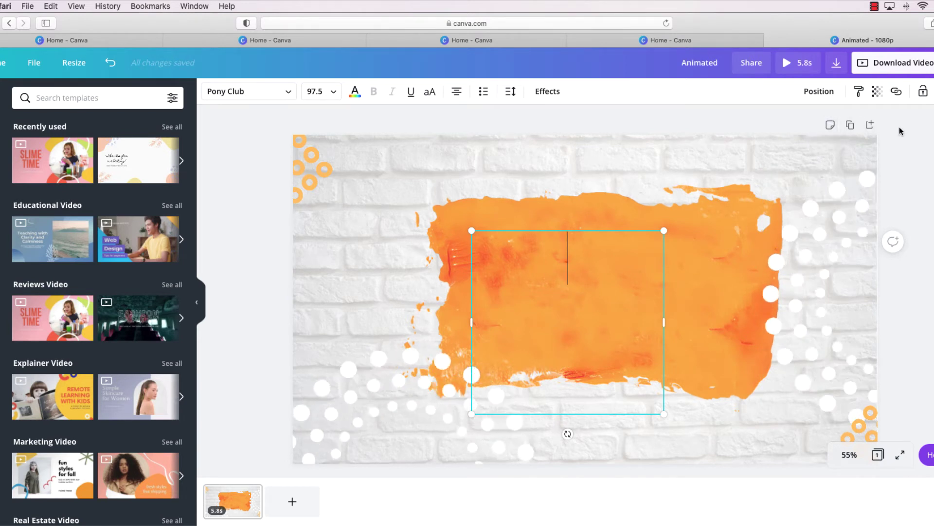
- Type the letter L in the splash text box and briefly open then close the text Effects options
type("L")
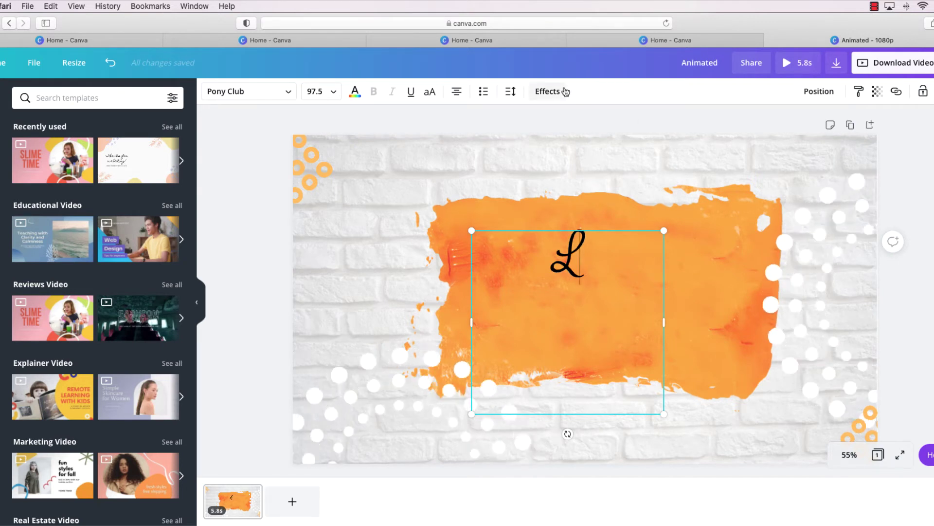
left_click(550, 91)
left_click(551, 93)
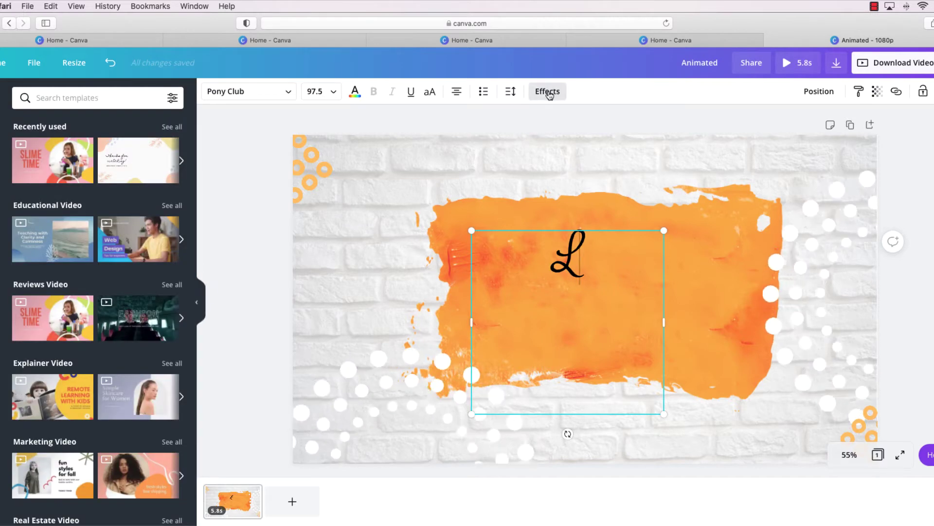
- Duplicate page 1 and add the second letter of the name to page 2's text
left_click(852, 126)
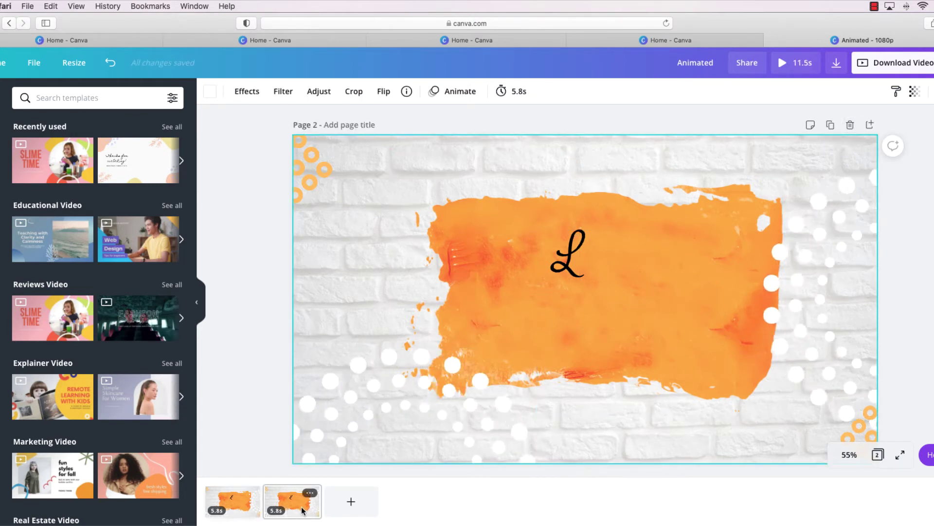
key("Escape")
left_click(583, 255)
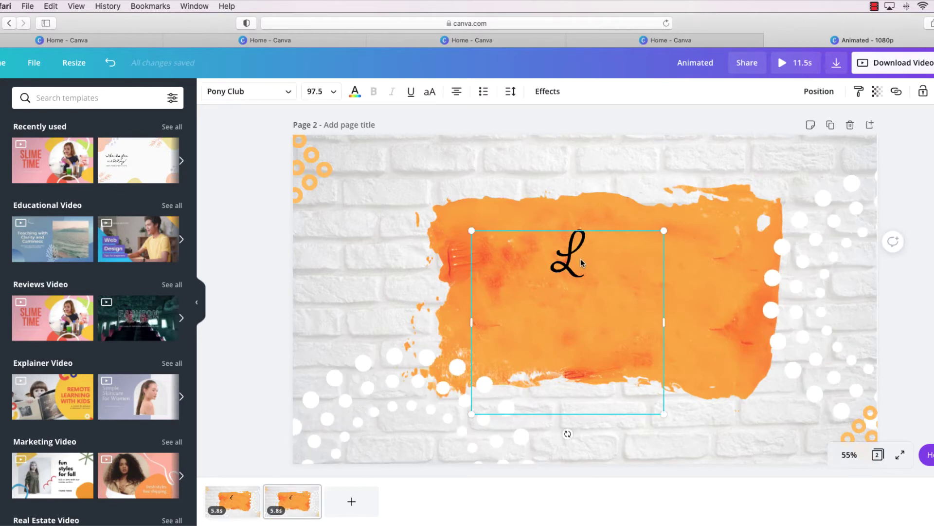
left_click(582, 259)
type("e")
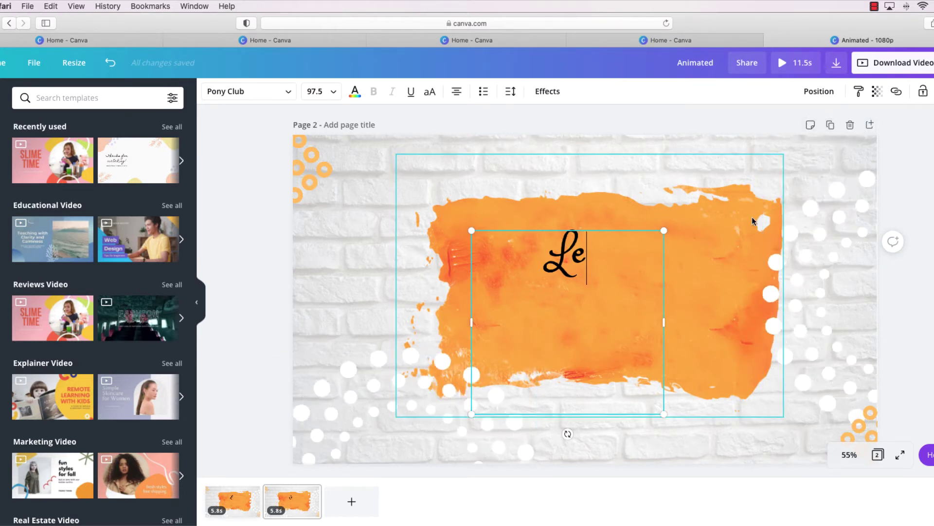
- Duplicate page 2 into page 3 and add the third letter of the name
left_click(829, 125)
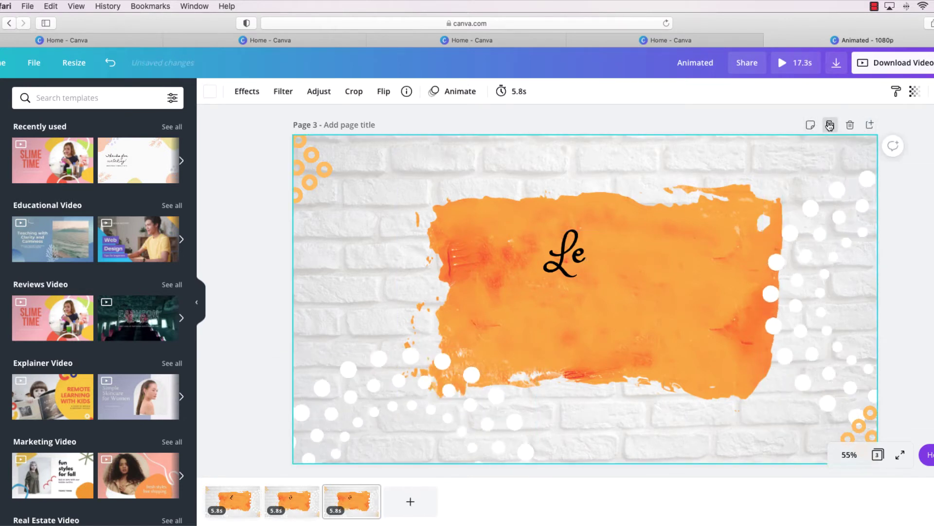
left_click(358, 495)
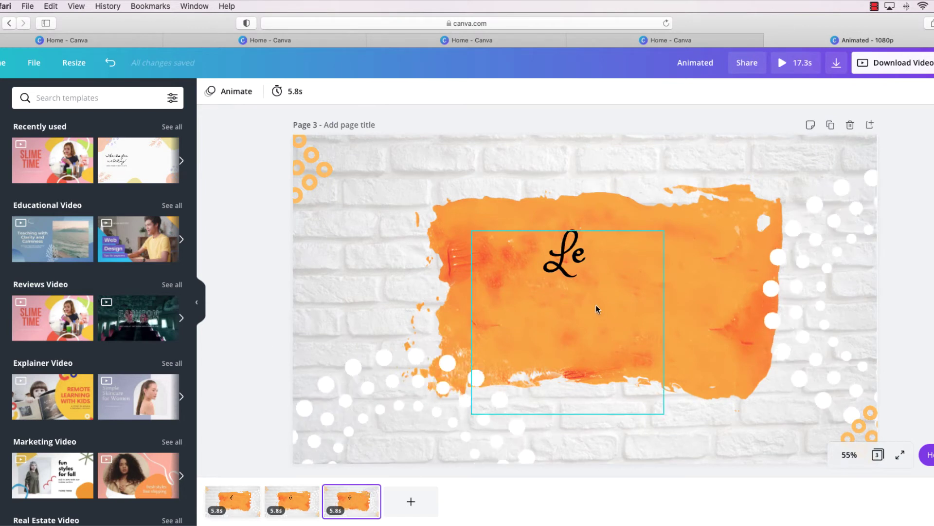
left_click(590, 253)
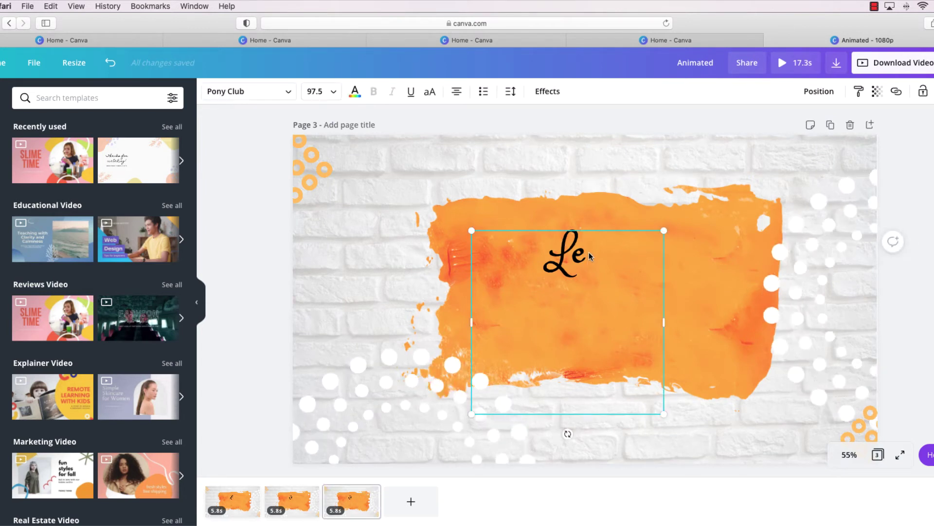
type("s")
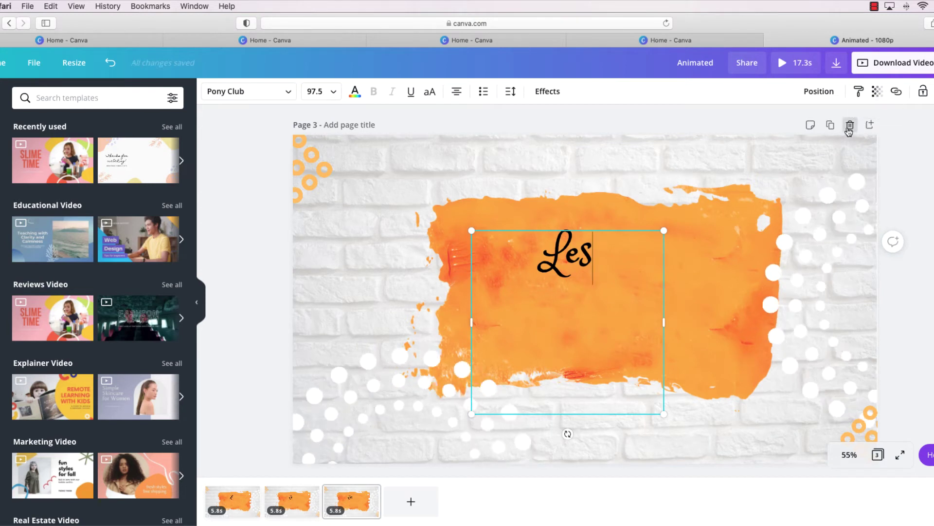
- Duplicate page 3 into page 4 and start editing its name text
left_click(831, 125)
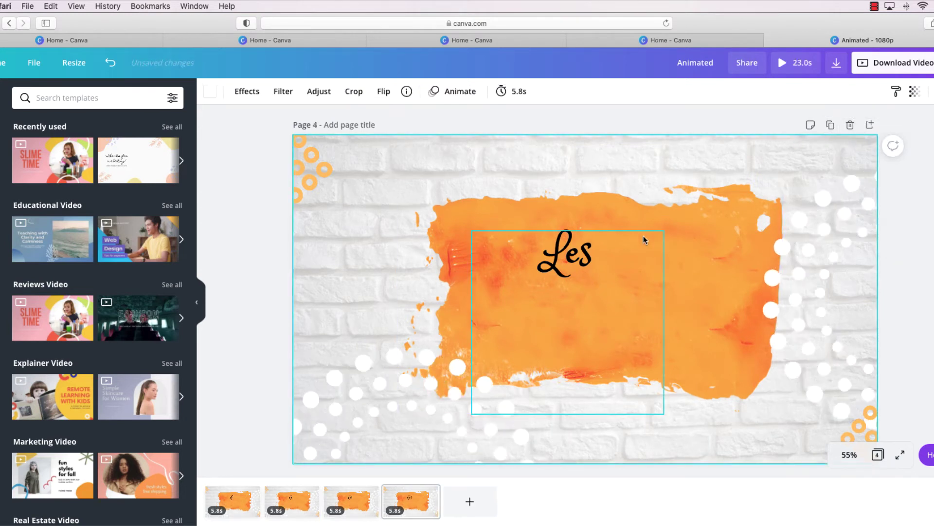
left_click(597, 256)
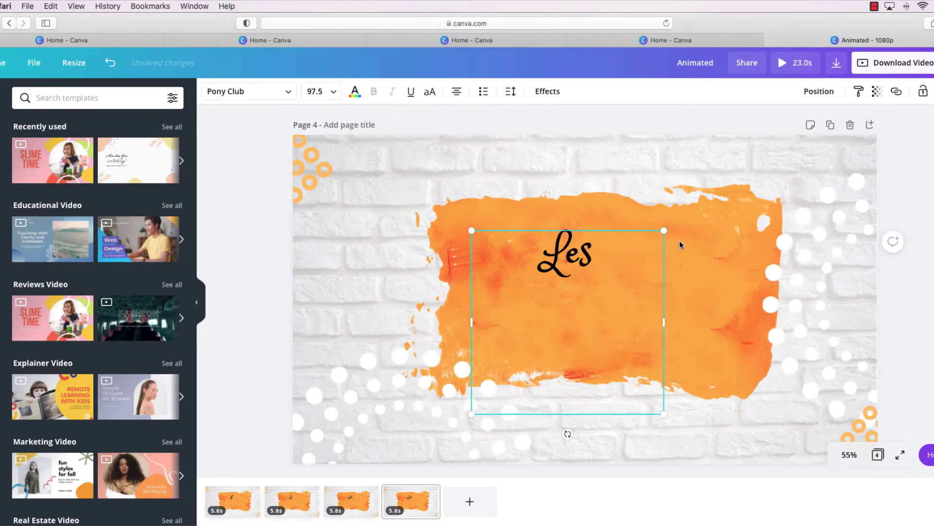
left_click(417, 516)
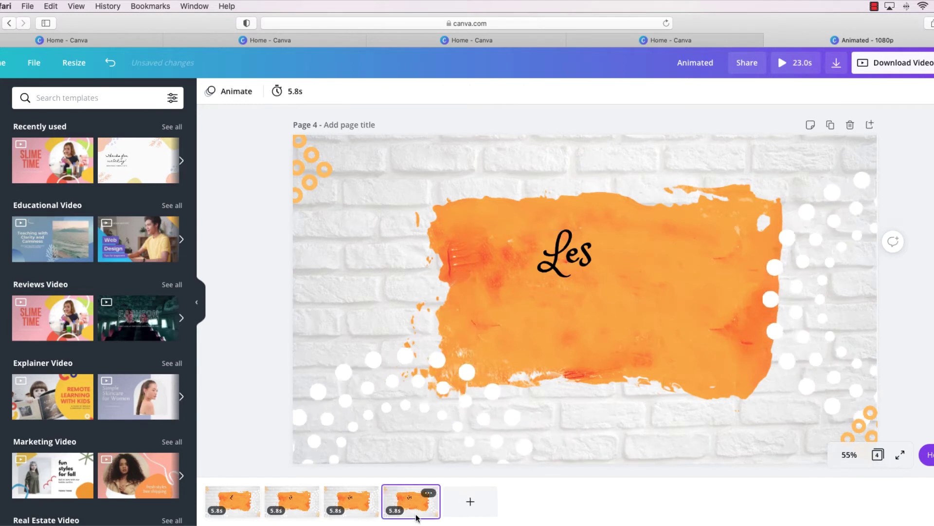
double_click(600, 257)
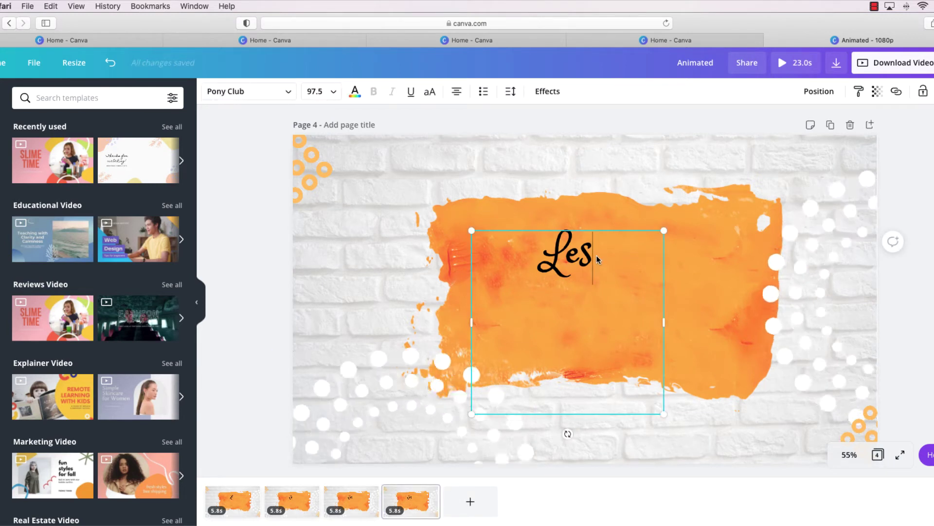
- Finish page 4's text, duplicate it into page 5, and adjust page 5's letters
type("l")
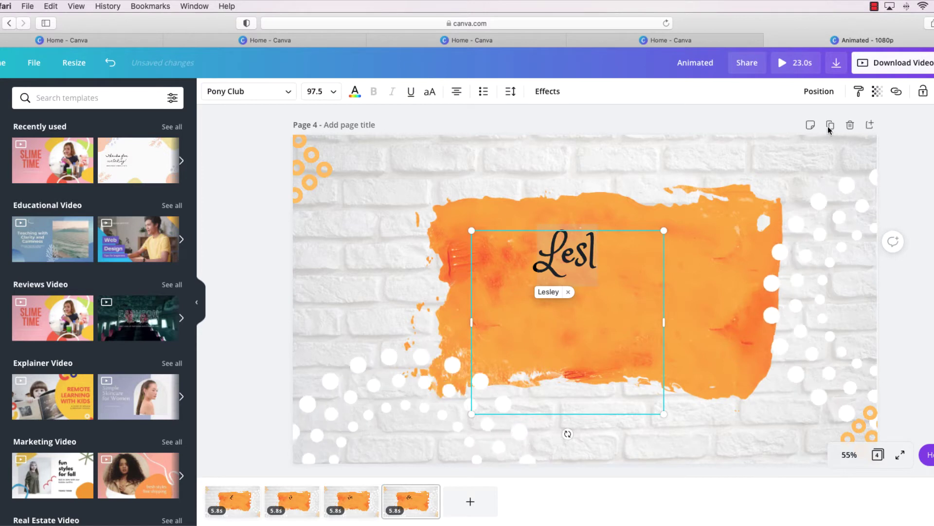
type("ey")
left_click(830, 125)
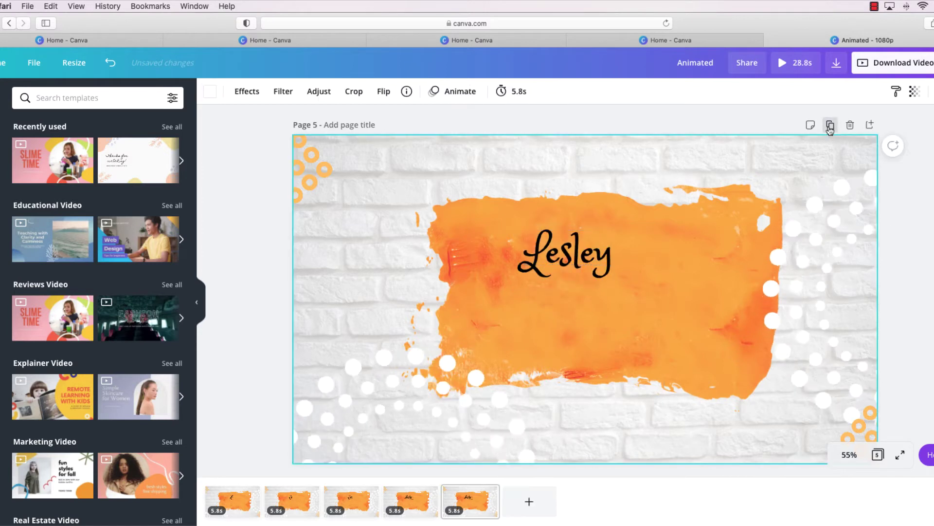
left_click(612, 250)
left_click(612, 250)
key("BackSpace")
key("BackSpace")
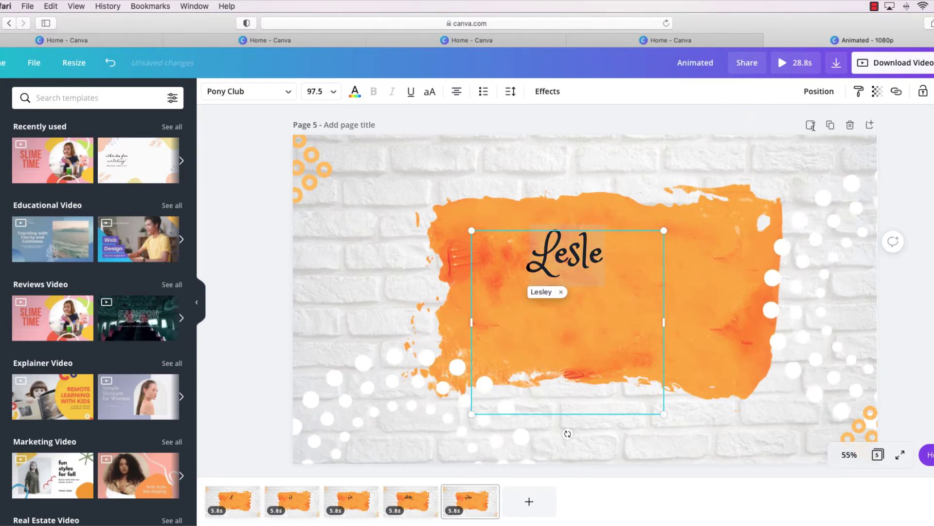
type("y")
- Duplicate page 5 into page 6, then trim page 5 to five letters
left_click(830, 125)
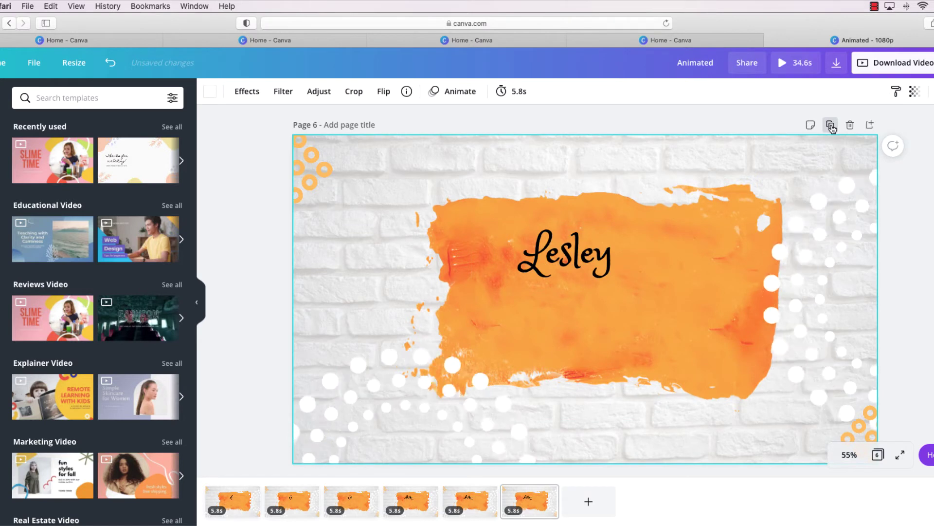
left_click(530, 505)
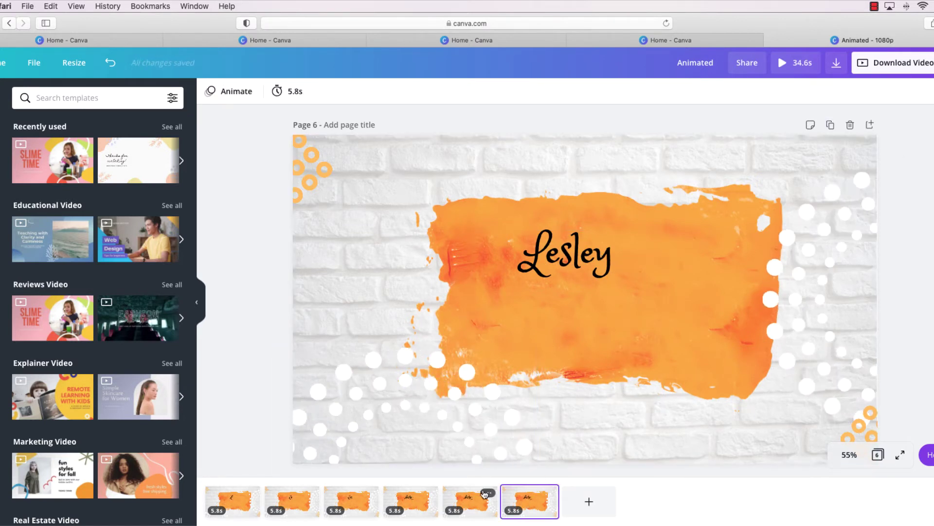
left_click(471, 506)
left_click(614, 259)
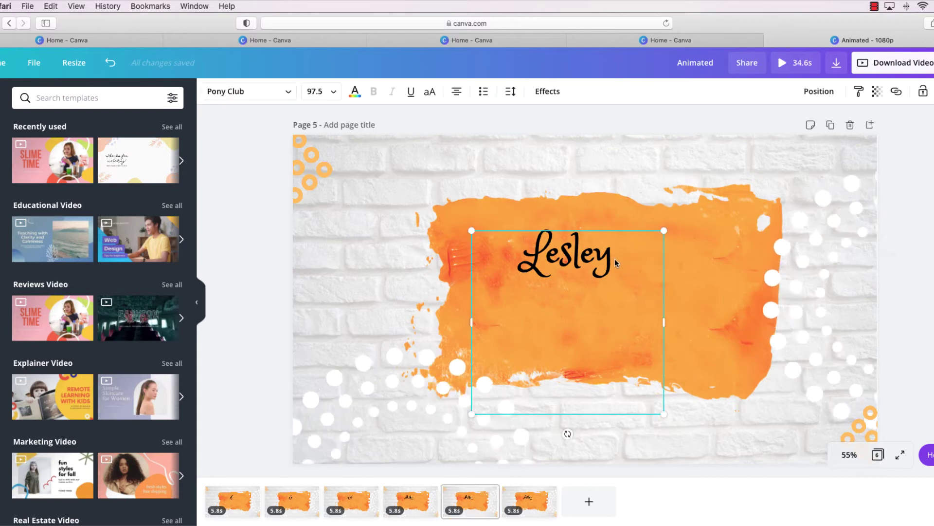
left_click(612, 255)
key("BackSpace")
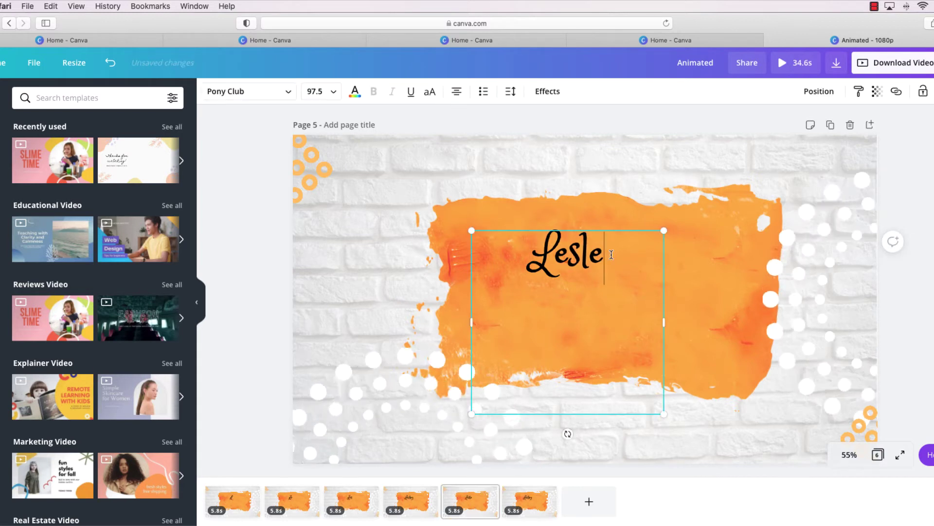
left_click(533, 504)
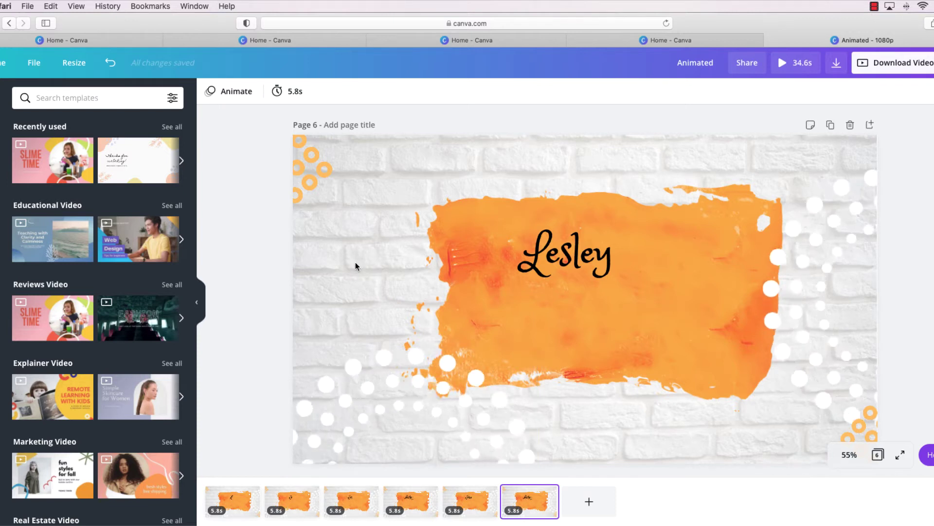
- Set pages 1 and 2 to last 0.5 seconds each
left_click(232, 501)
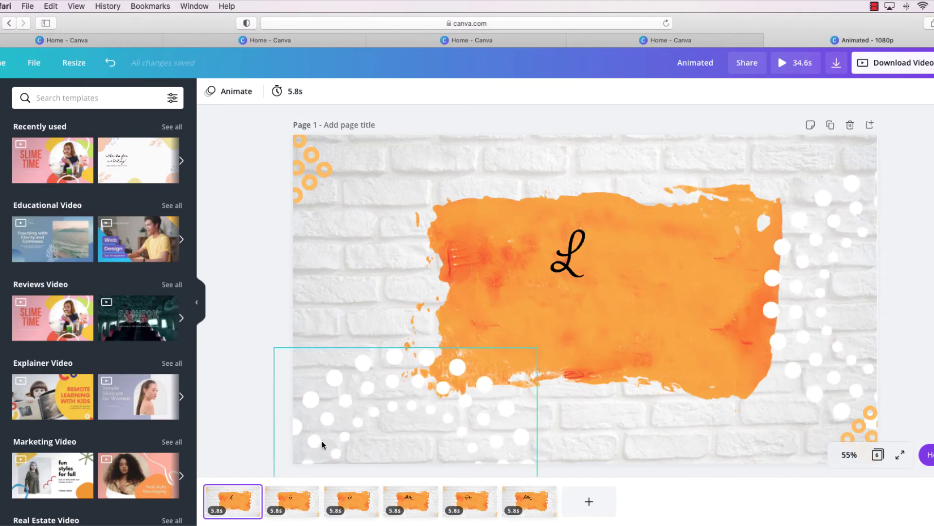
left_click(295, 92)
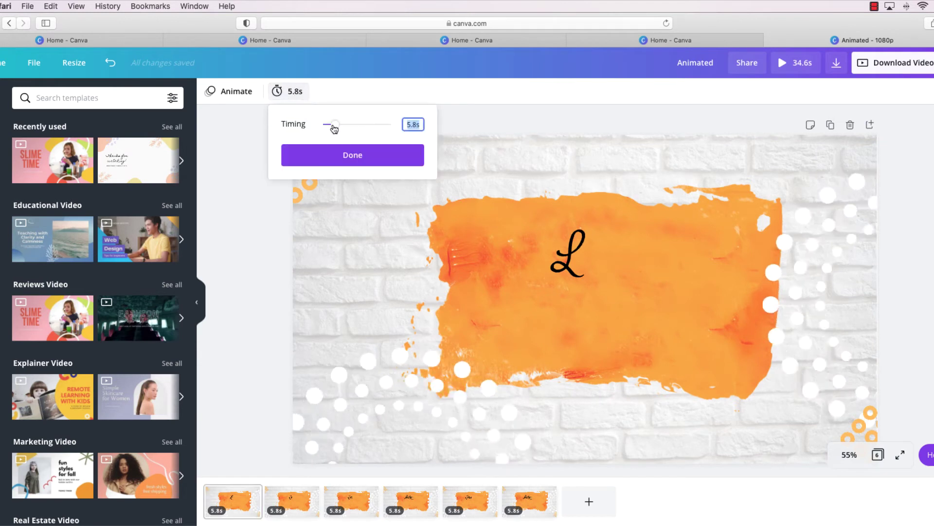
left_click(306, 95)
left_click(306, 94)
left_click(305, 95)
left_click(303, 96)
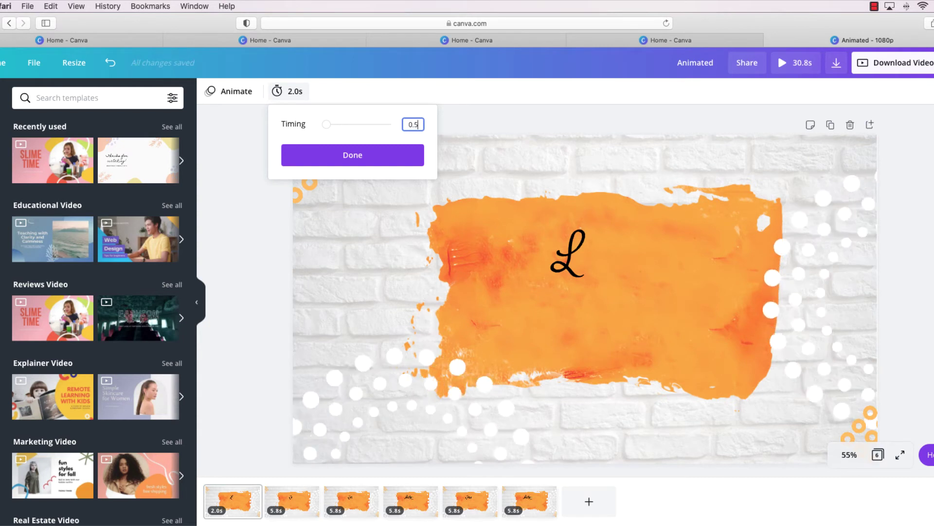
left_click(355, 154)
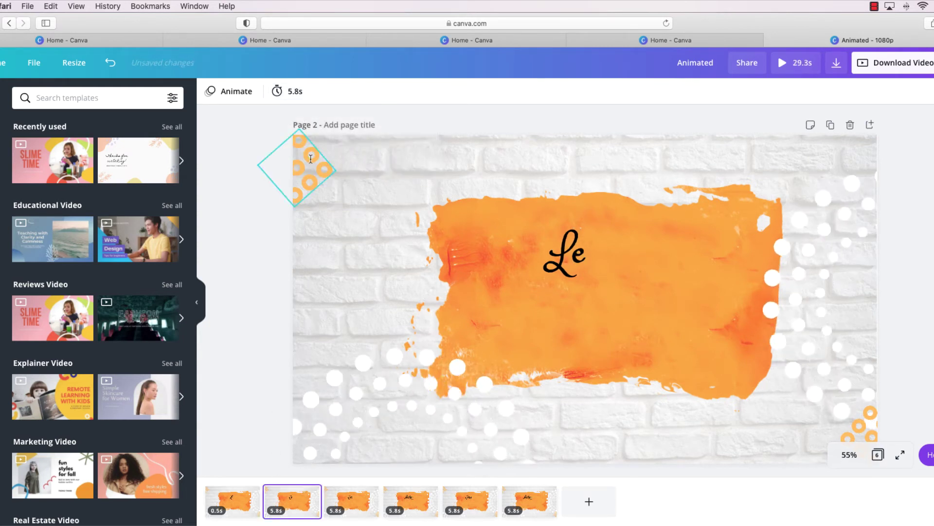
left_click(298, 92)
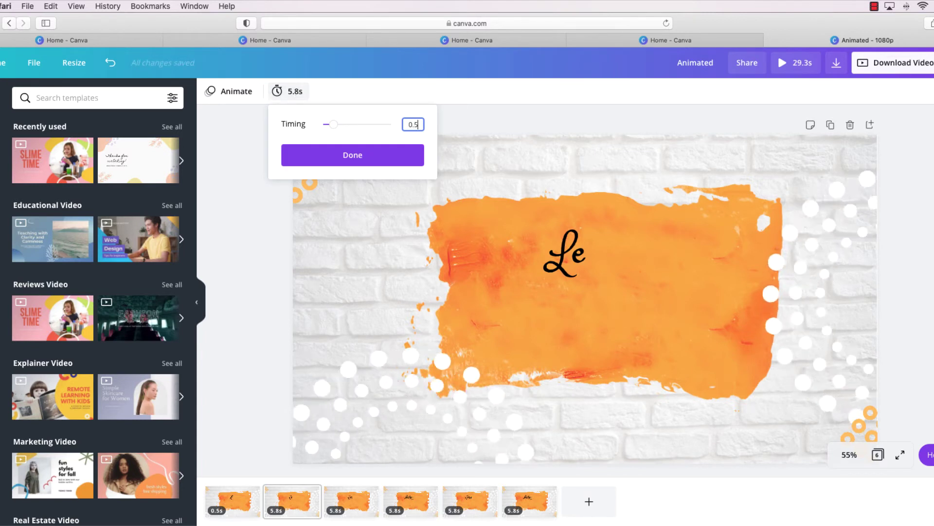
left_click(376, 155)
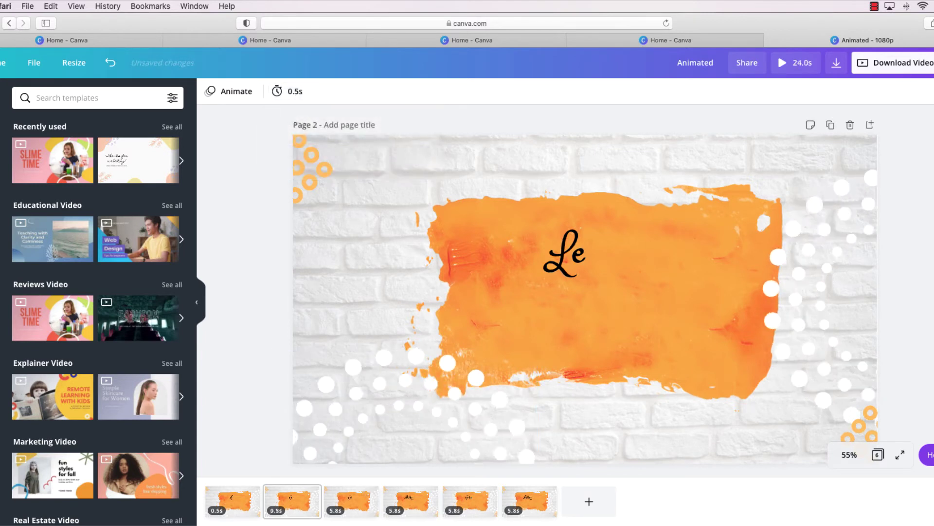
- Set pages 3 and 4 to last 0.5 seconds each
left_click(353, 510)
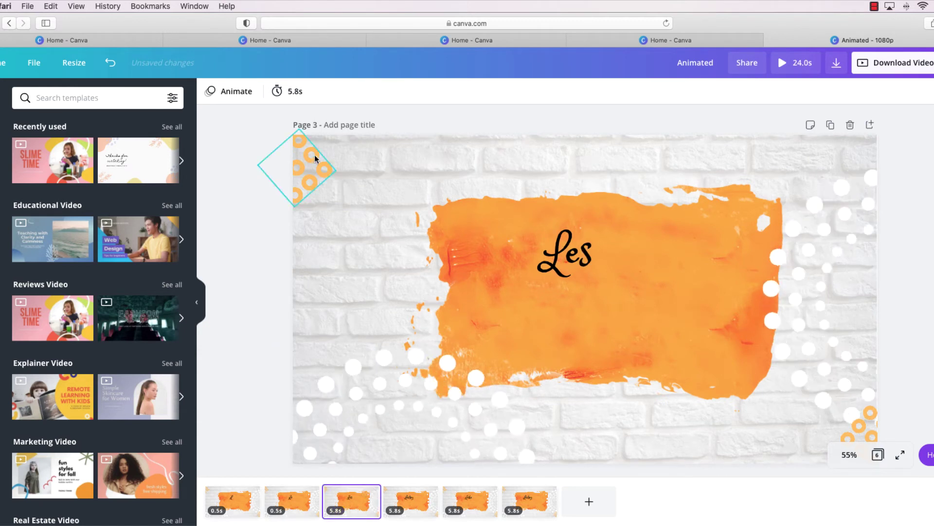
left_click(298, 95)
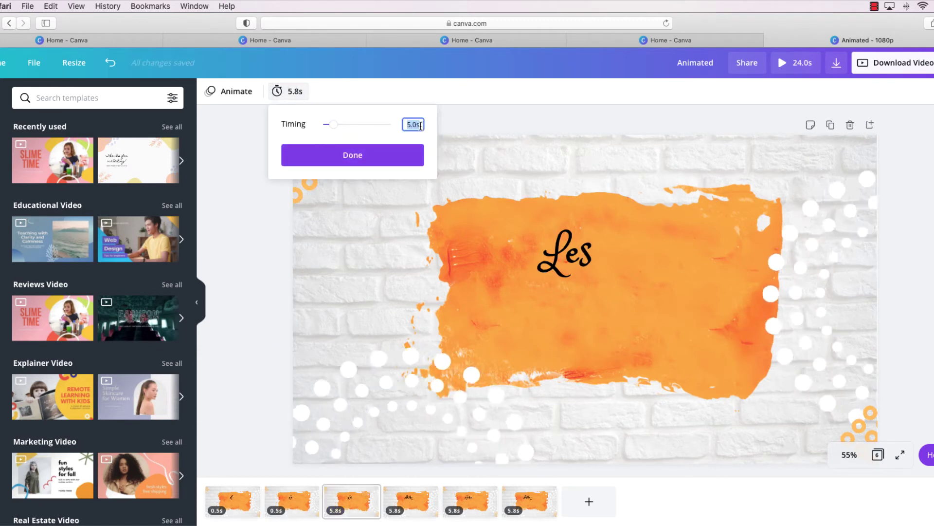
type("0.5")
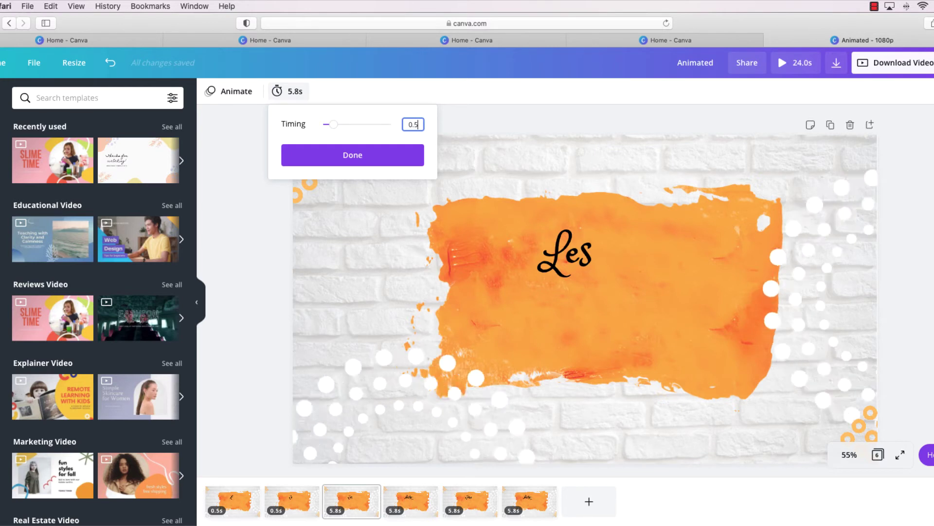
left_click(382, 155)
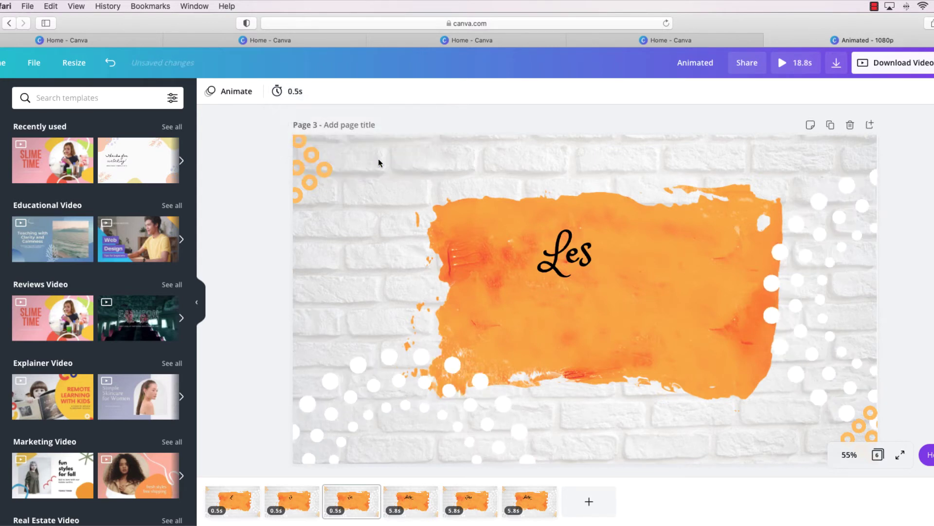
left_click(407, 506)
left_click(308, 92)
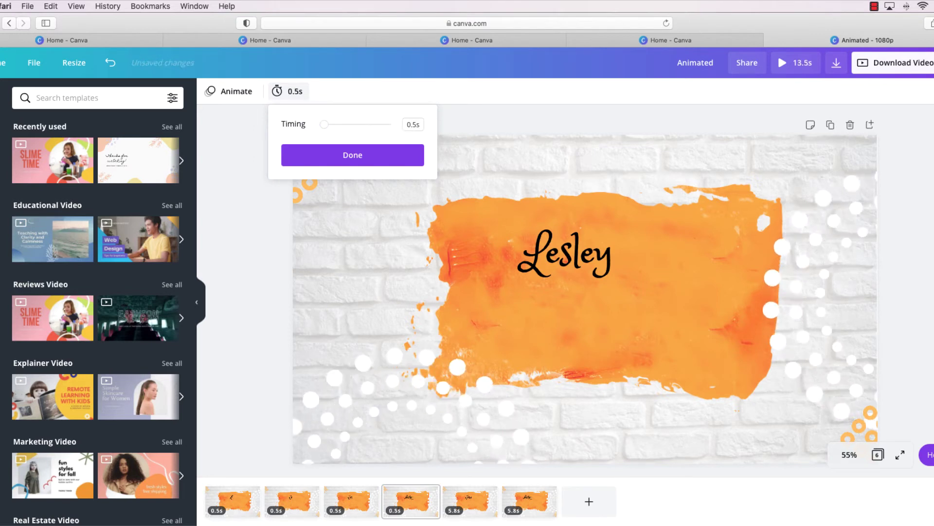
left_click(376, 155)
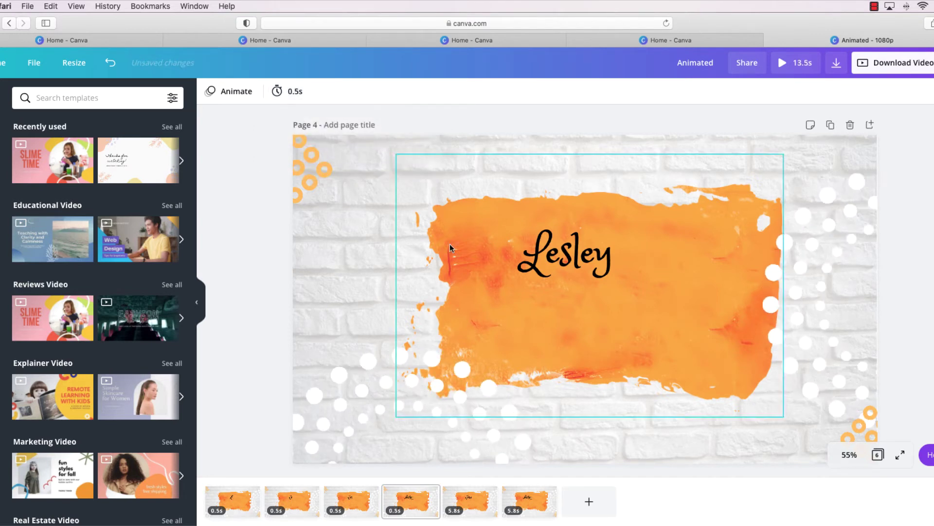
- Set pages 5 and 6 to 0.5 seconds, bringing the video to 3.0s
left_click(474, 493)
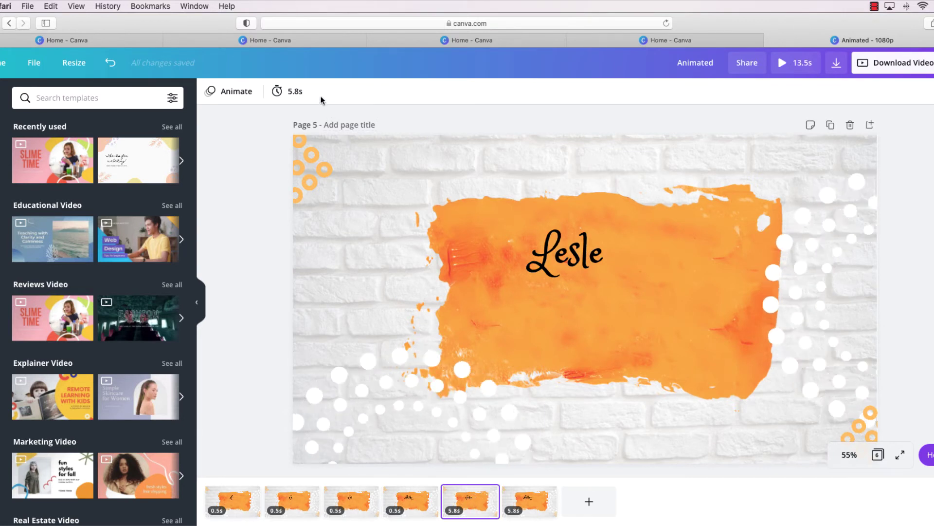
left_click(294, 91)
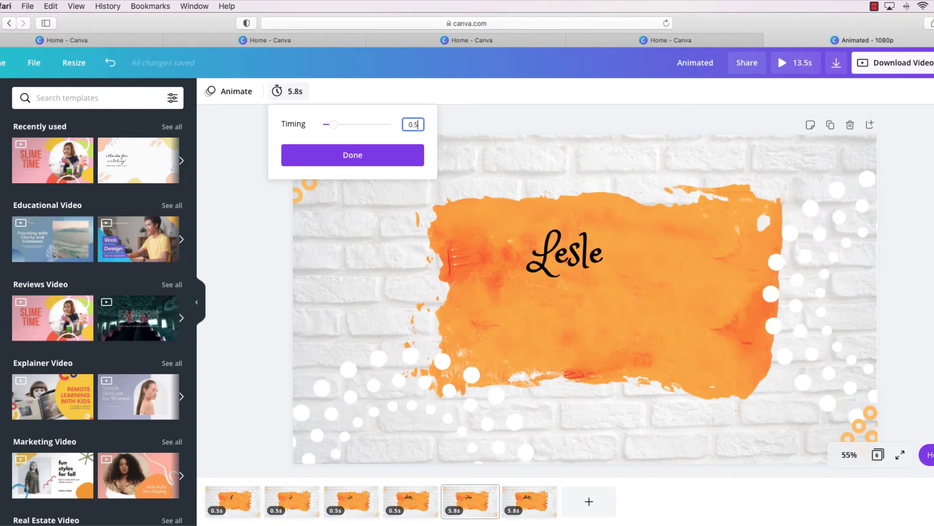
type("0.5")
left_click(362, 152)
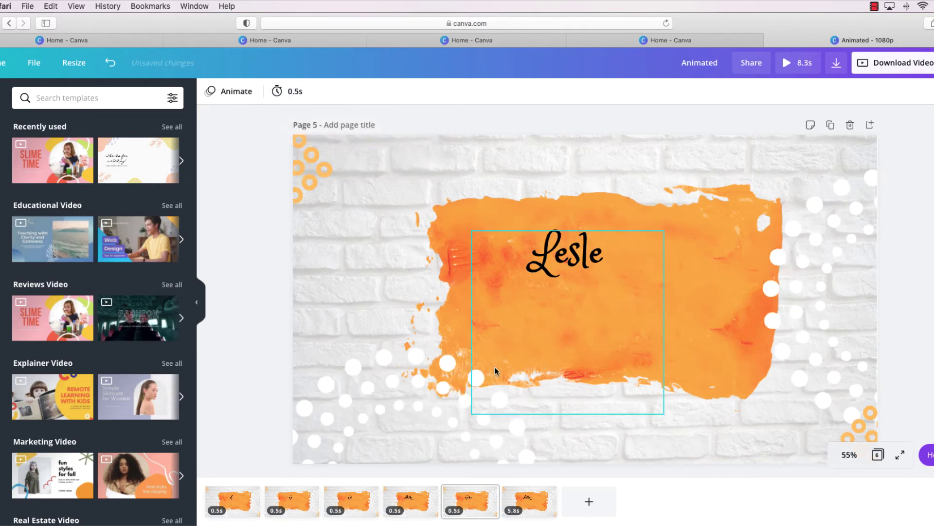
left_click(529, 500)
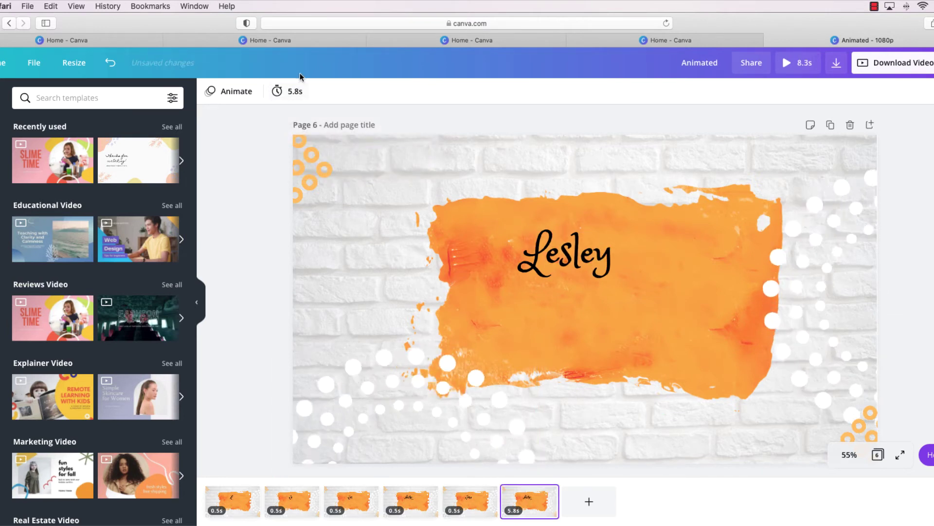
left_click(297, 91)
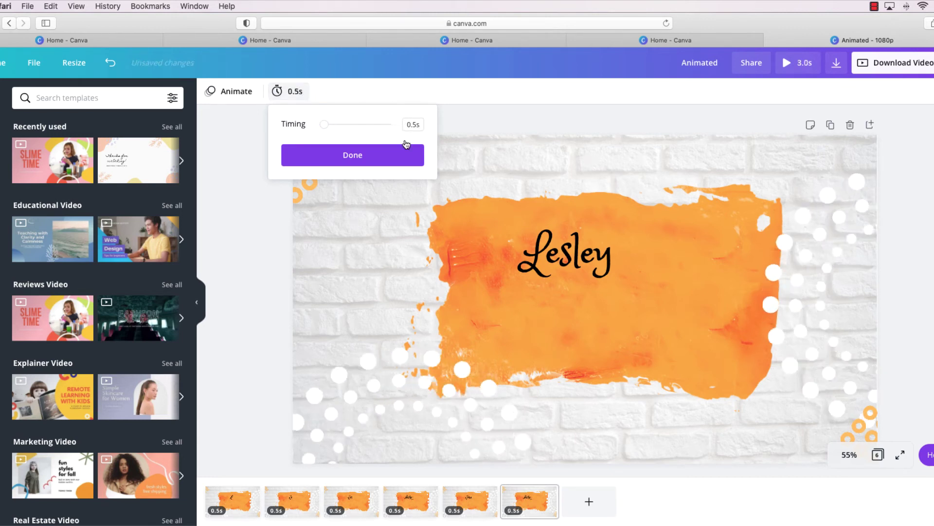
left_click(406, 160)
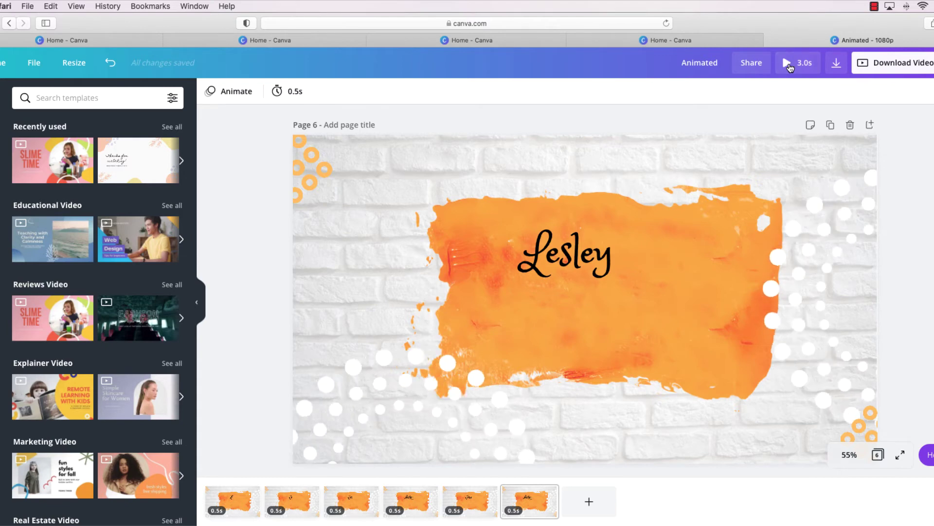
- Play the 3-second preview of the name spelling out, then close it
left_click(791, 68)
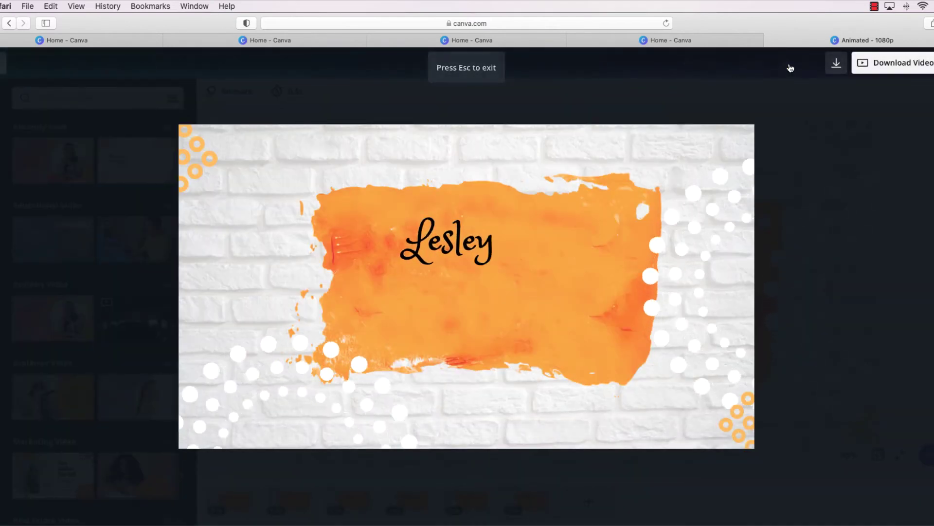
mouse_move(555, 257)
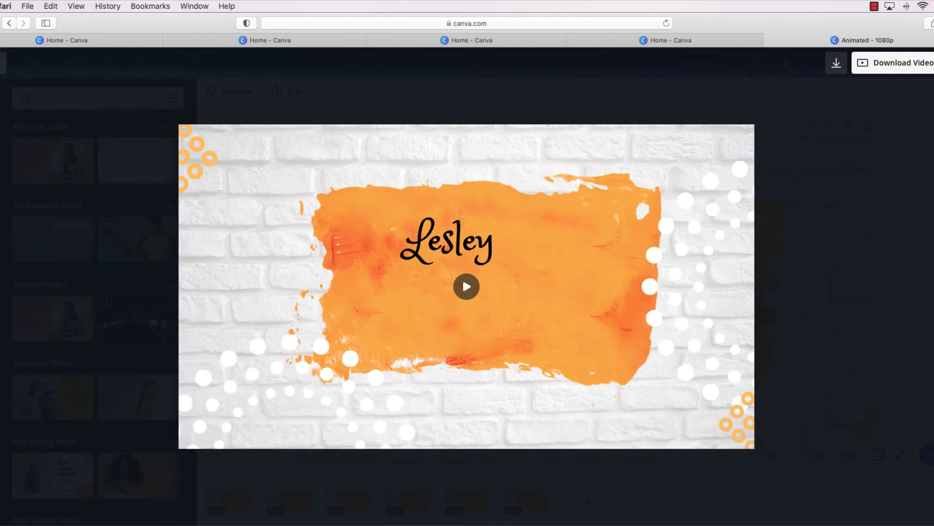
left_click(311, 453)
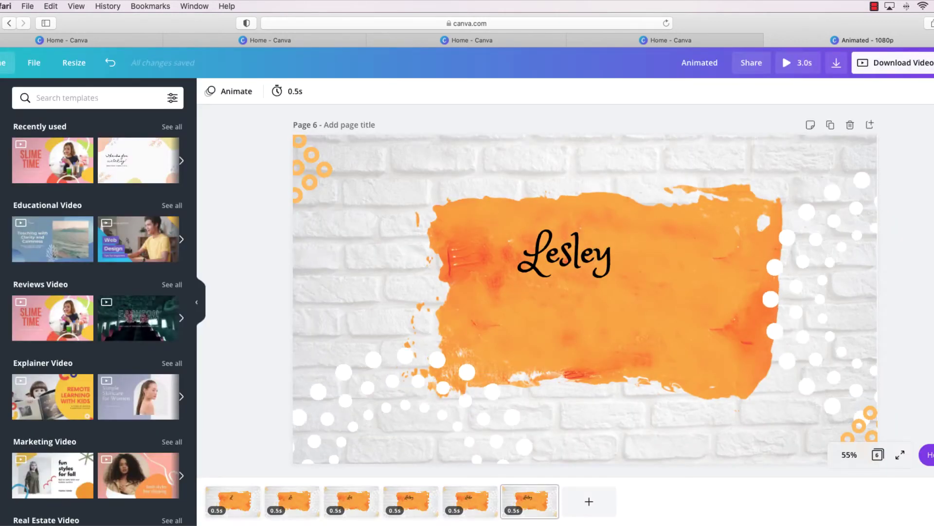
- Trim page 4's text back to four letters, then check pages 3, 5 and 6
left_click(358, 501)
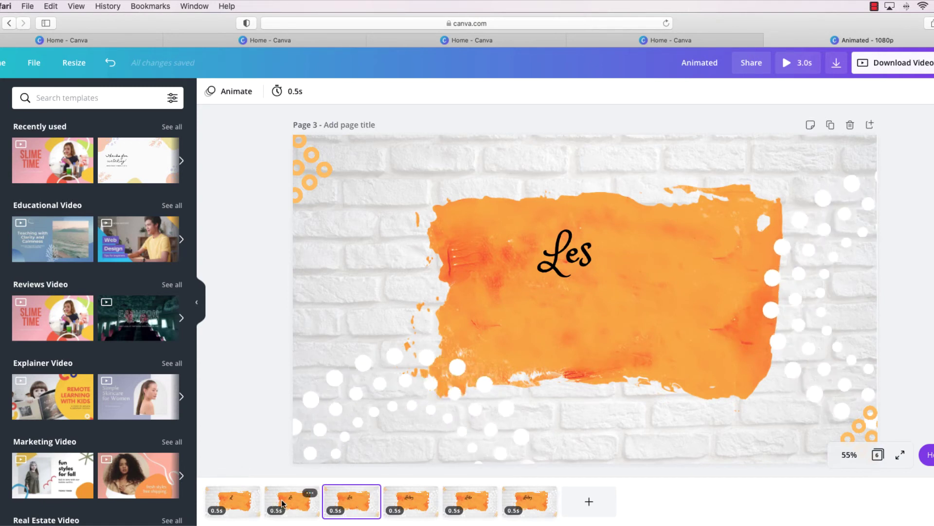
left_click(410, 508)
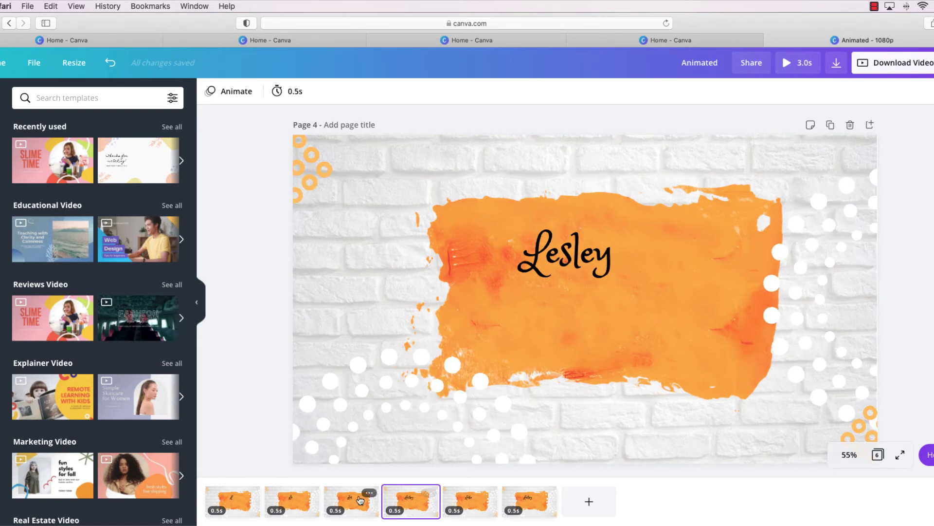
left_click(615, 262)
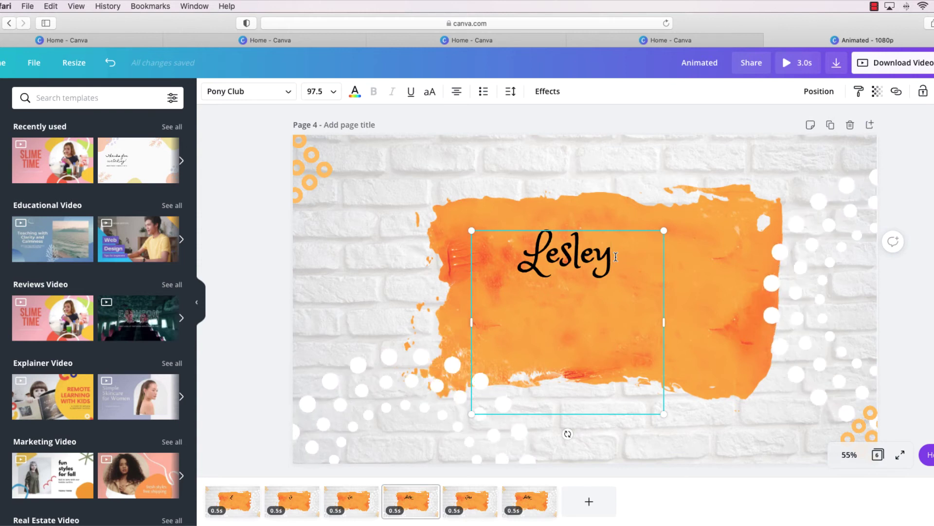
key("BackSpace")
key("BackSpace")
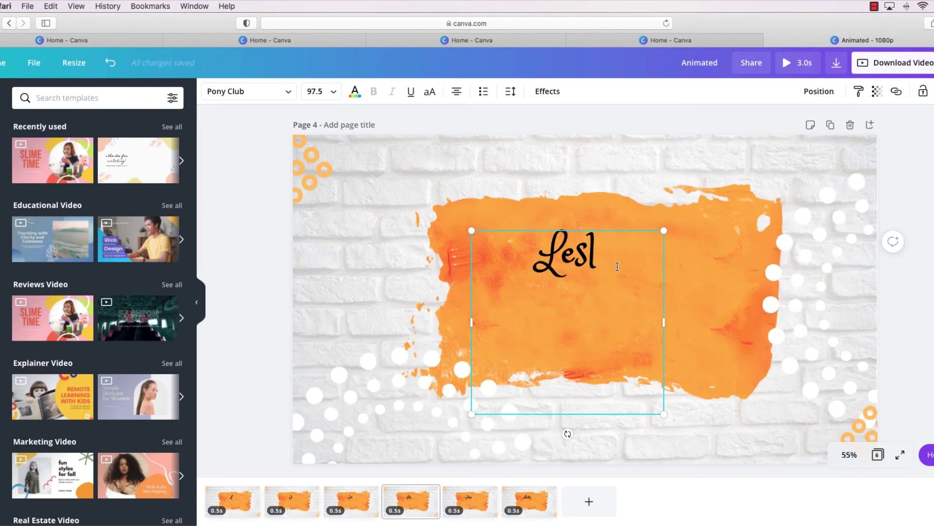
left_click(471, 507)
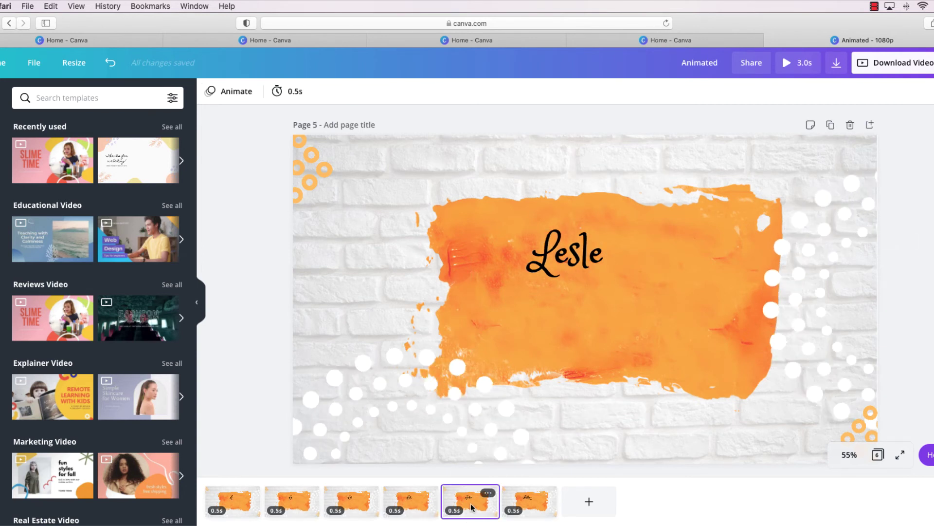
left_click(544, 509)
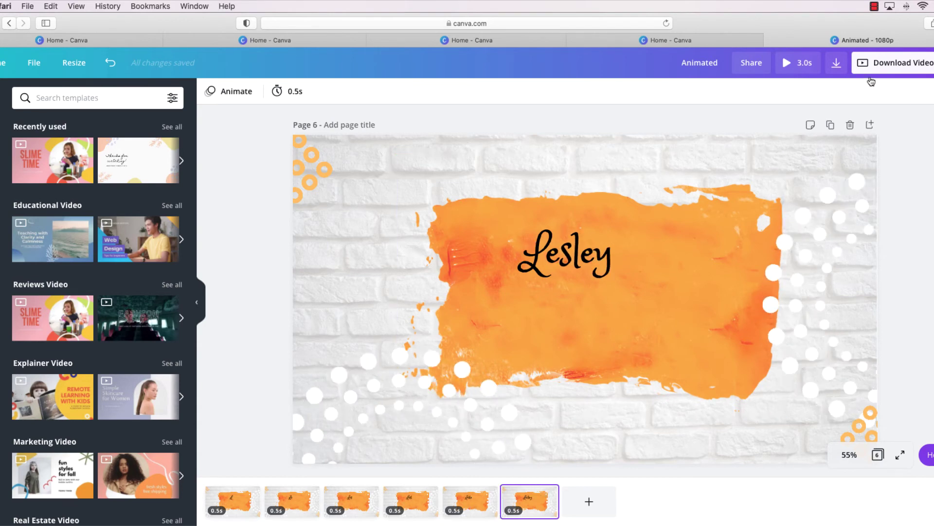
left_click(795, 64)
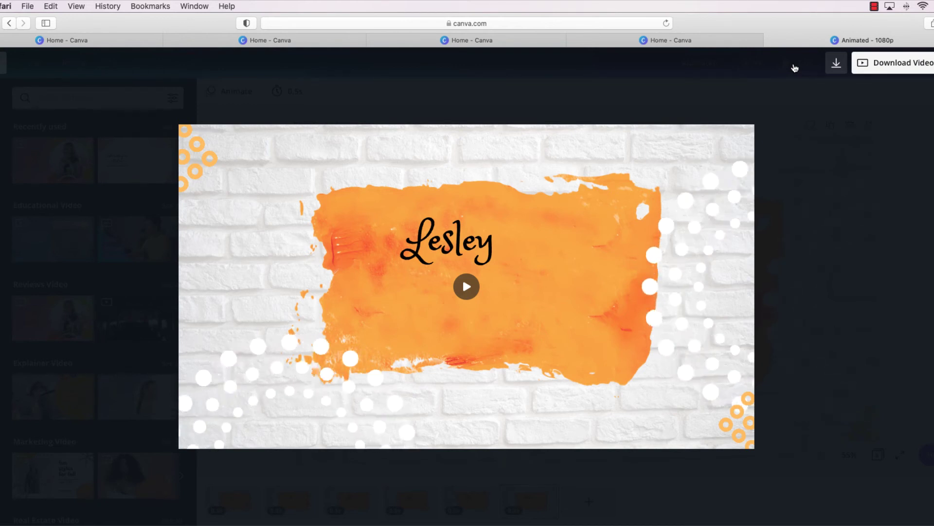
mouse_move(695, 152)
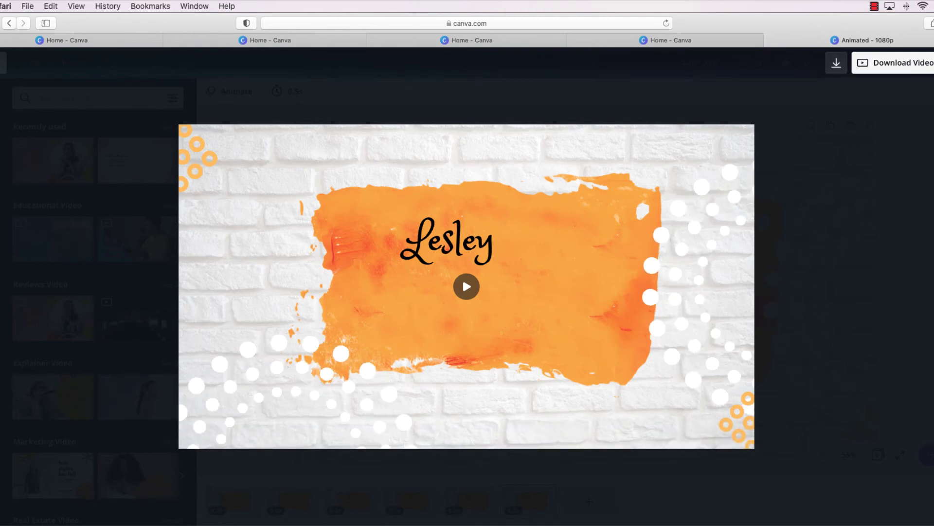
- Close the preview and duplicate the full-name page 6 as a 0.5s page 7
left_click(407, 94)
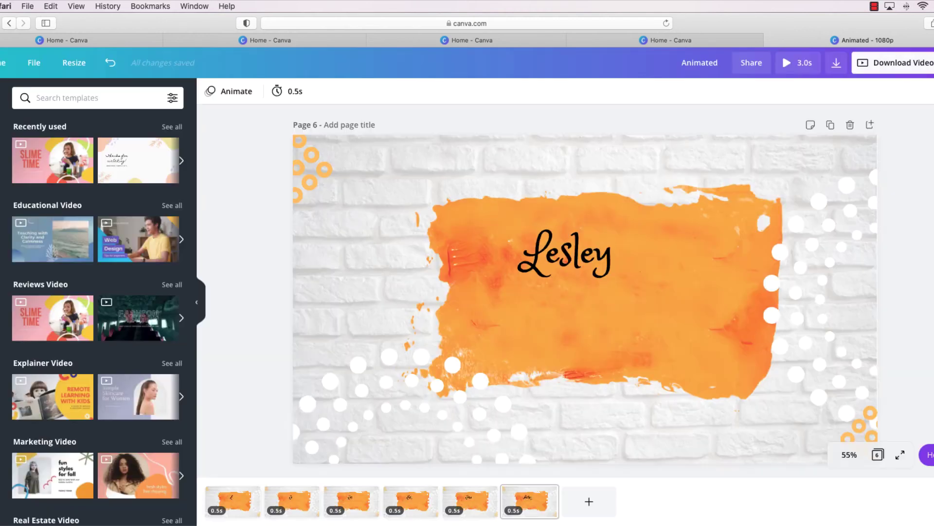
left_click(627, 319)
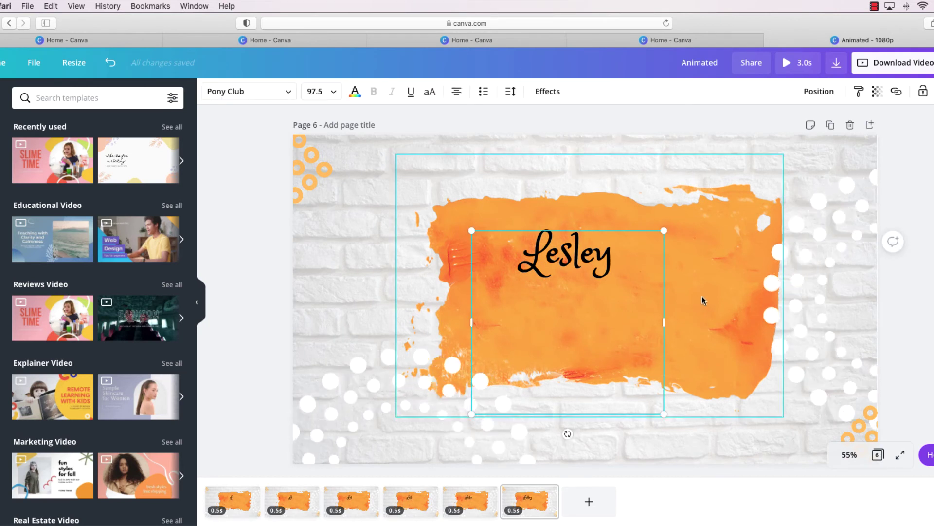
mouse_move(515, 501)
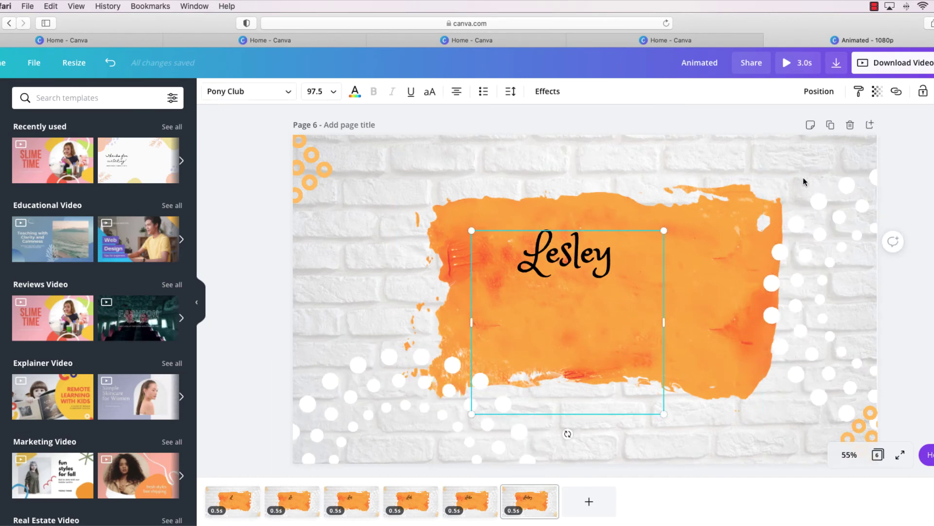
left_click(831, 125)
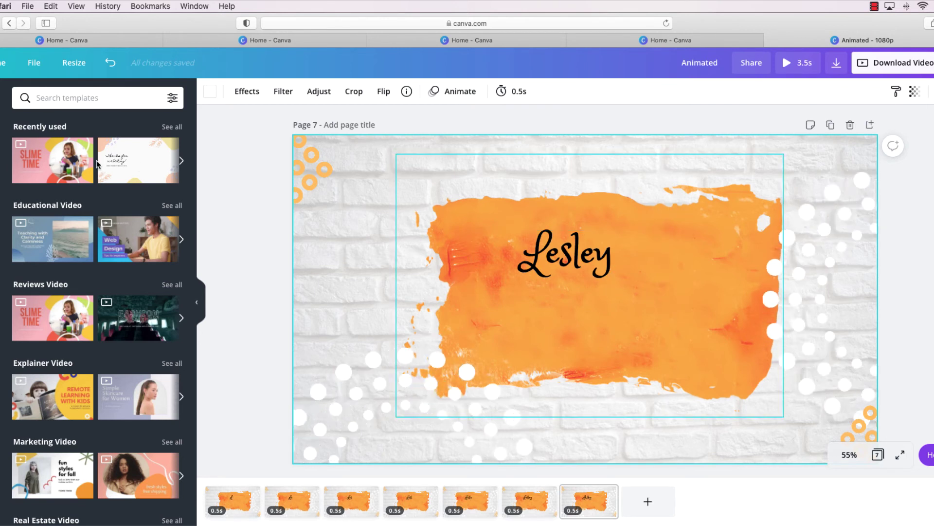
left_click(1, 214)
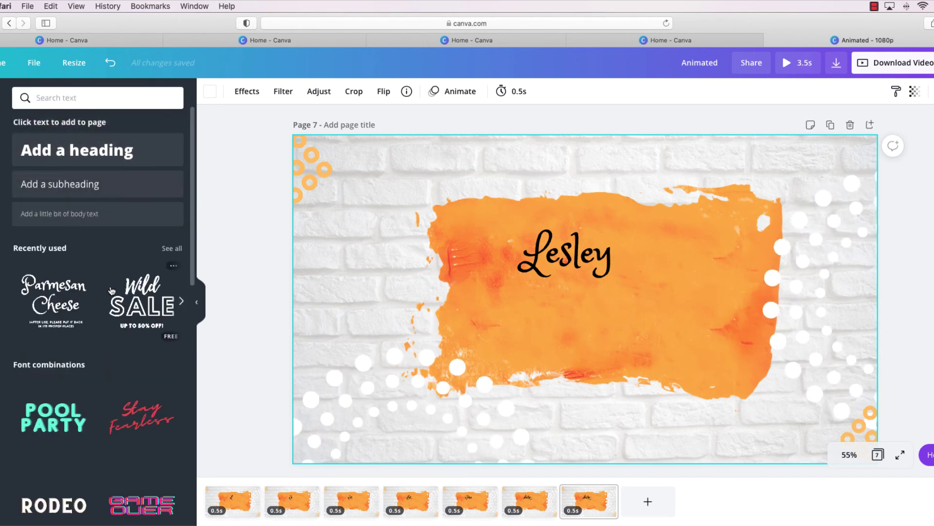
- Add a 'Presents' heading under the name on page 7 in Architects Daughter, size 90
left_click(83, 152)
left_click_drag(526, 306, 546, 305)
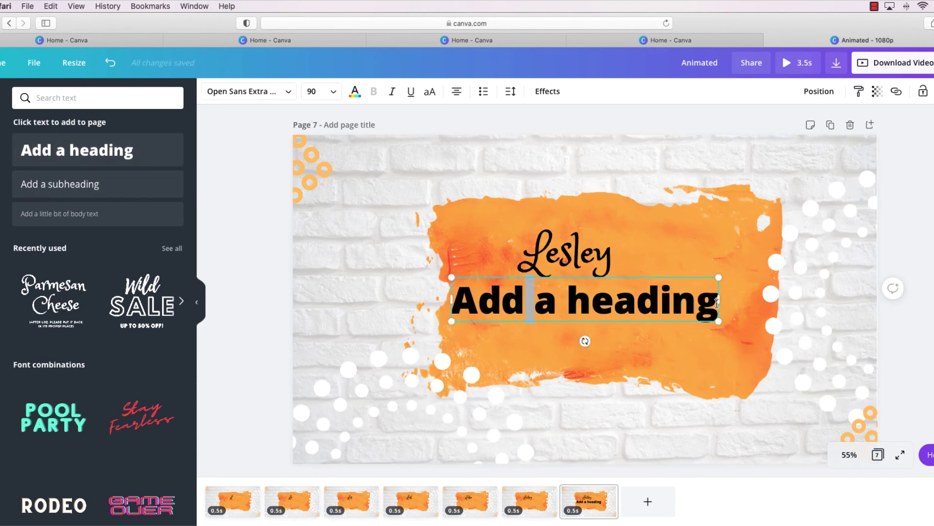
left_click_drag(677, 304, 441, 295)
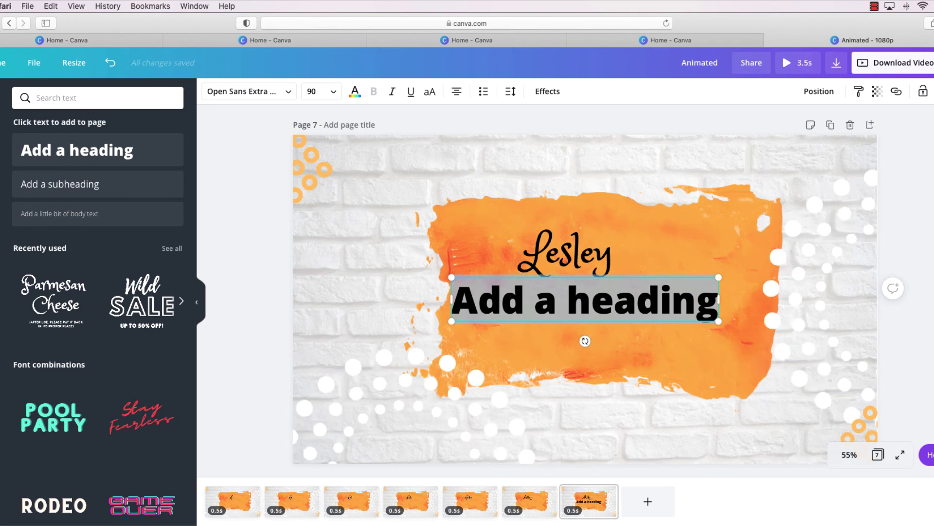
type("Presents")
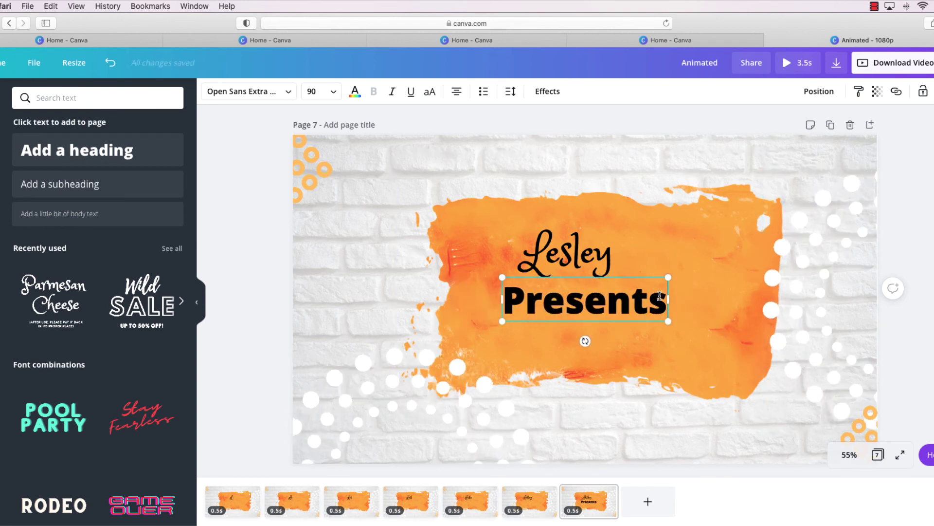
left_click_drag(662, 304, 507, 296)
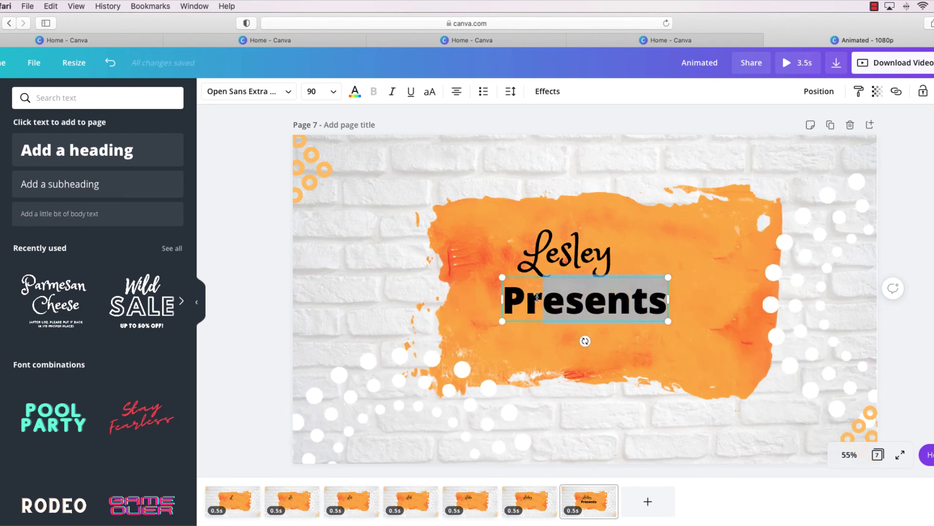
left_click(287, 92)
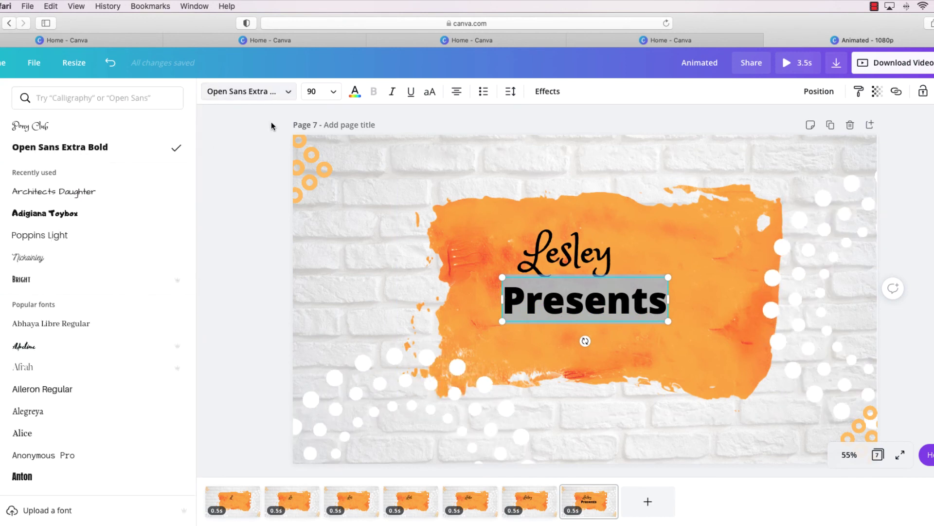
left_click(78, 194)
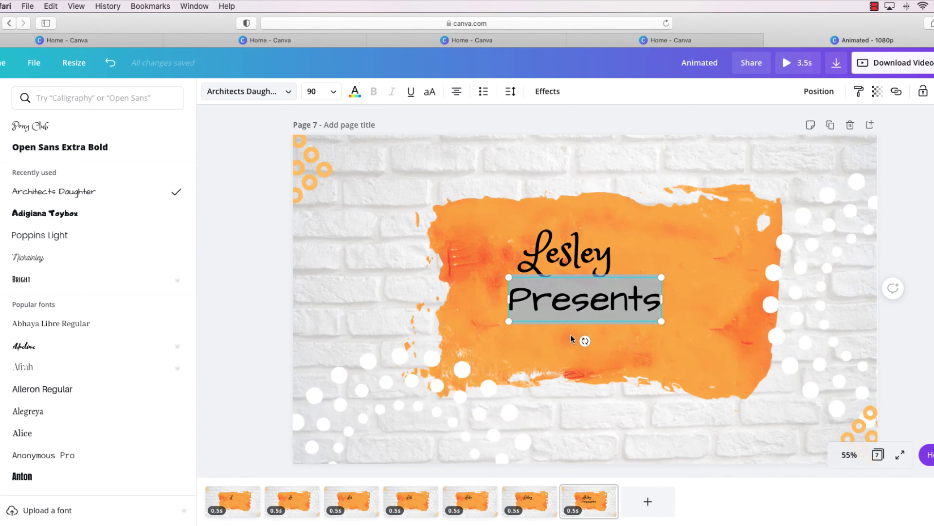
key("Escape")
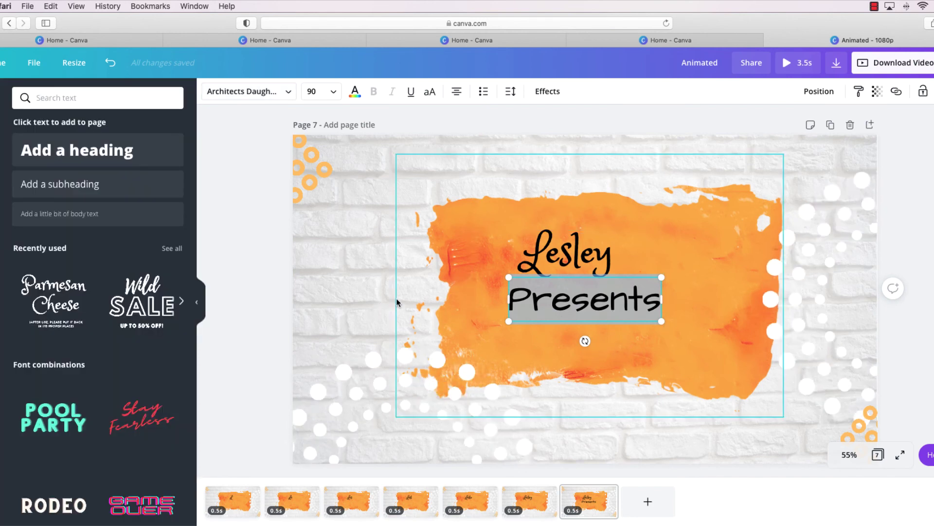
left_click(400, 302)
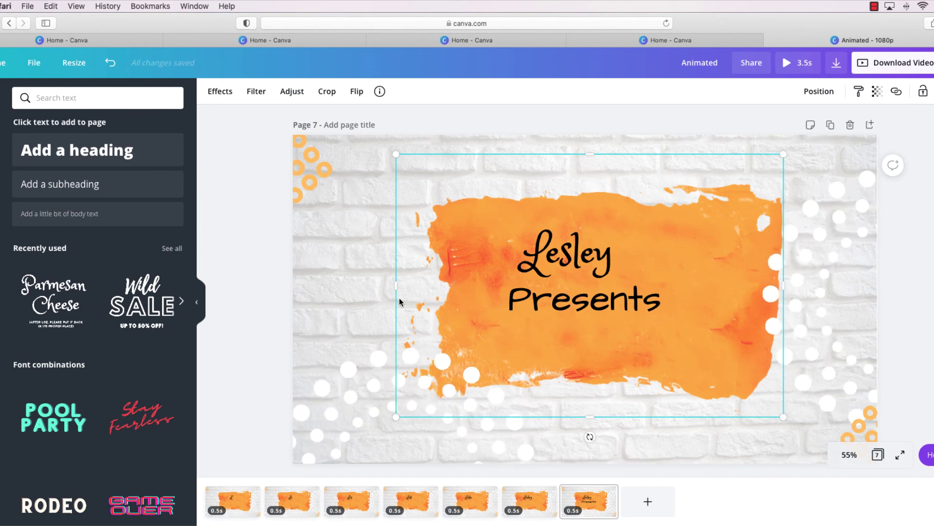